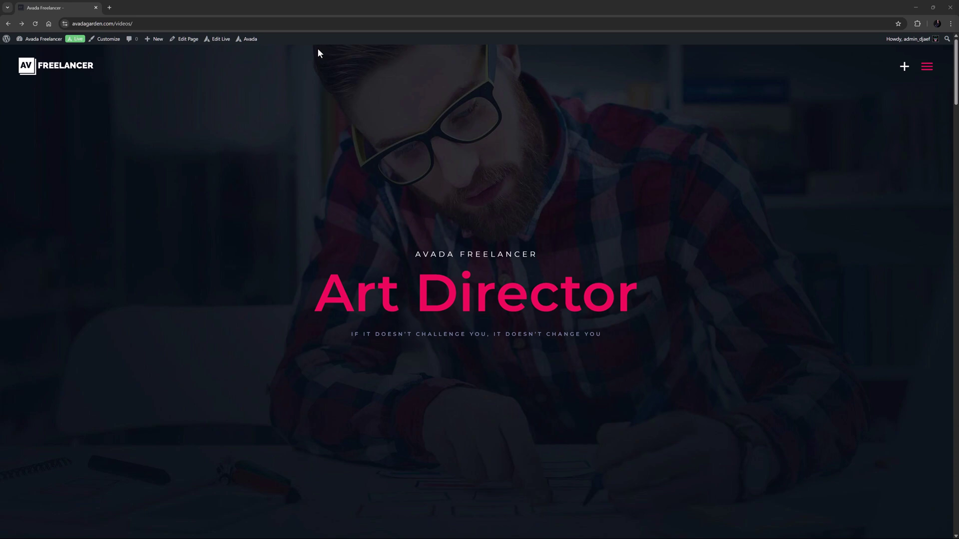
Install the Yoast SEO plugin from the Avada Plugins page.
mouse_move(246, 40)
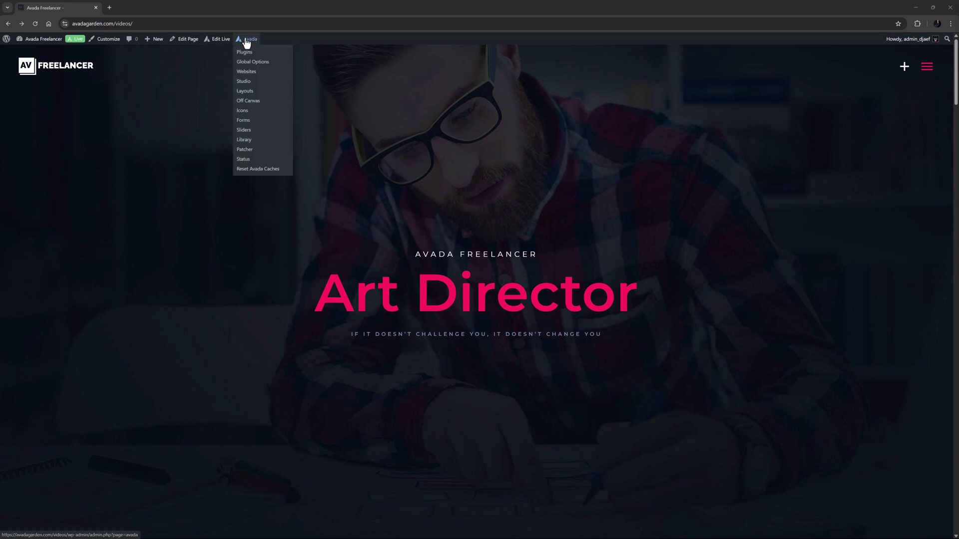
click(244, 58)
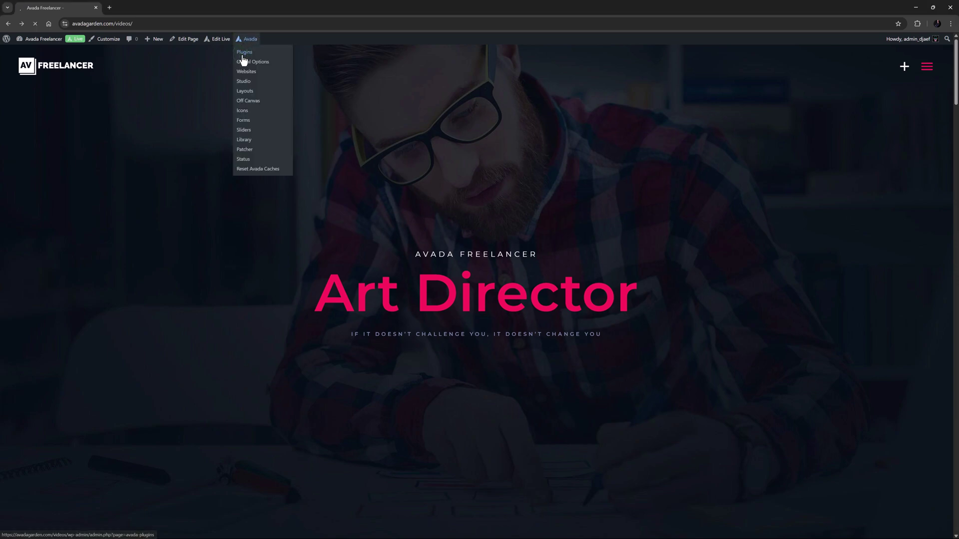
scroll(274, 235, down, 5)
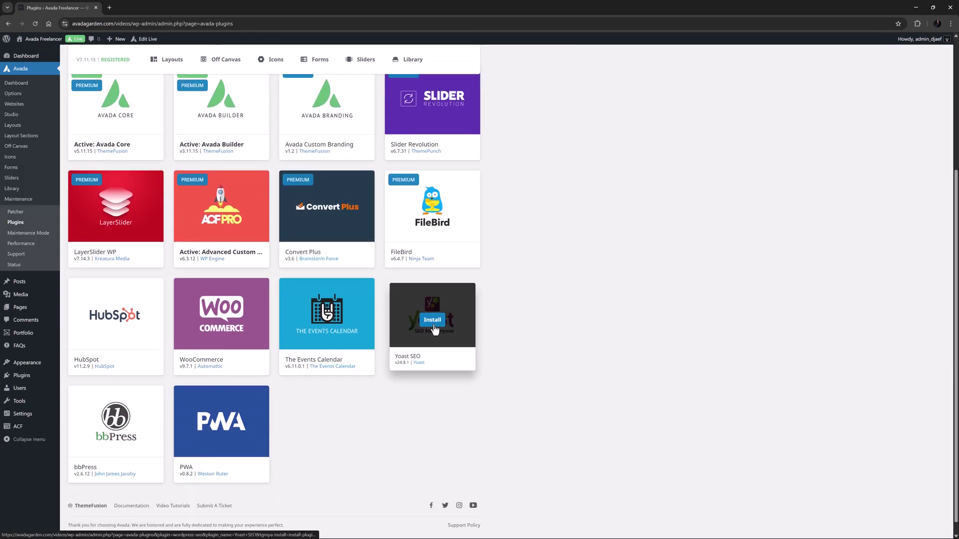
click(433, 321)
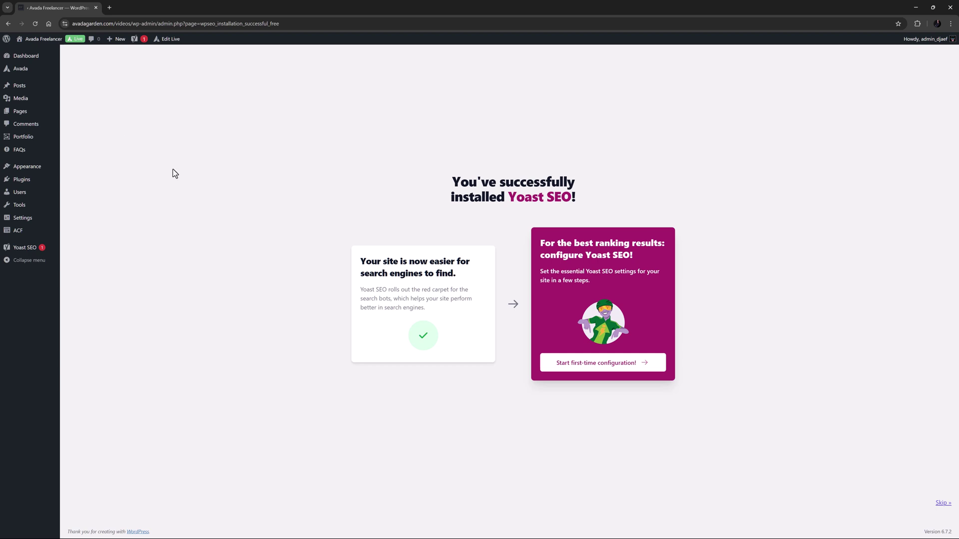
Run Yoast's first-time configuration, optimizing SEO data and saving the organization Avada Freelancer through all five steps.
click(569, 363)
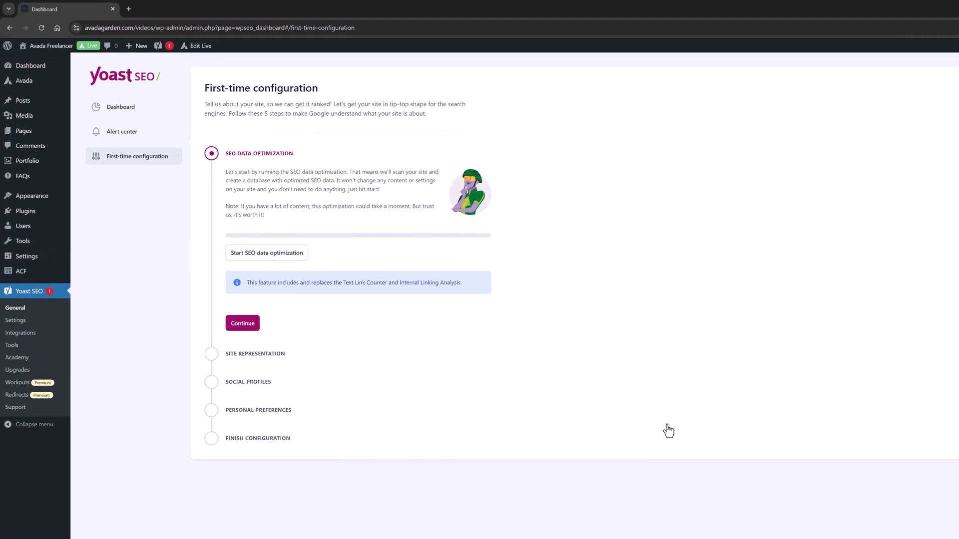
click(264, 258)
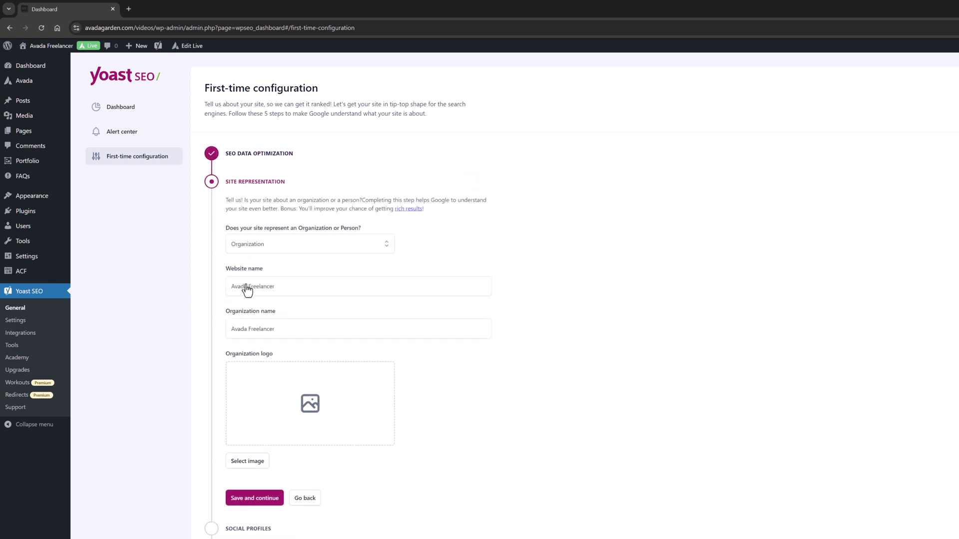
click(239, 499)
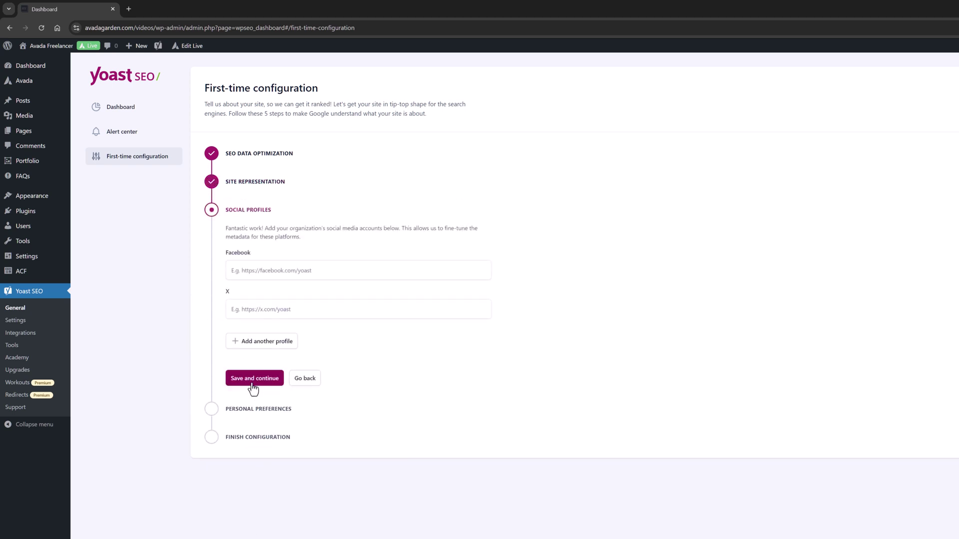
click(252, 381)
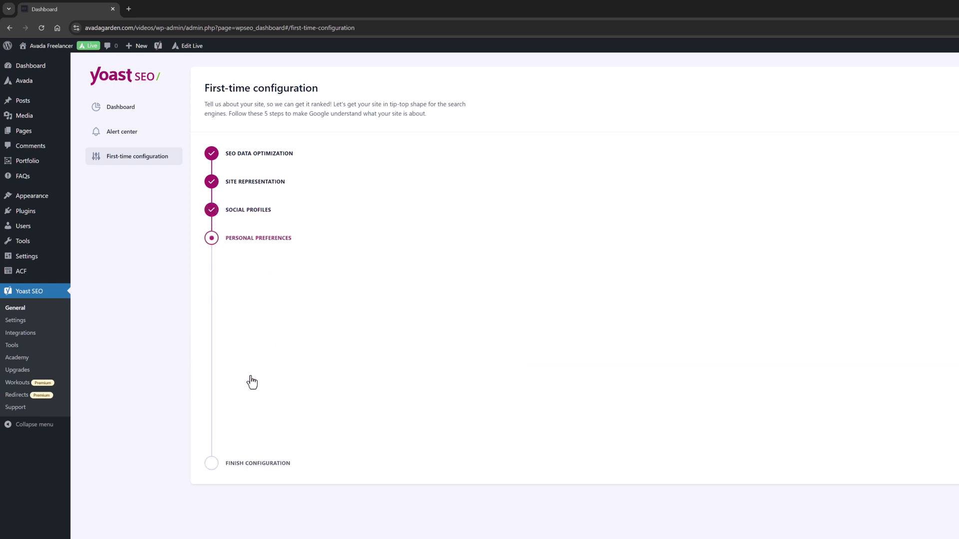
click(245, 462)
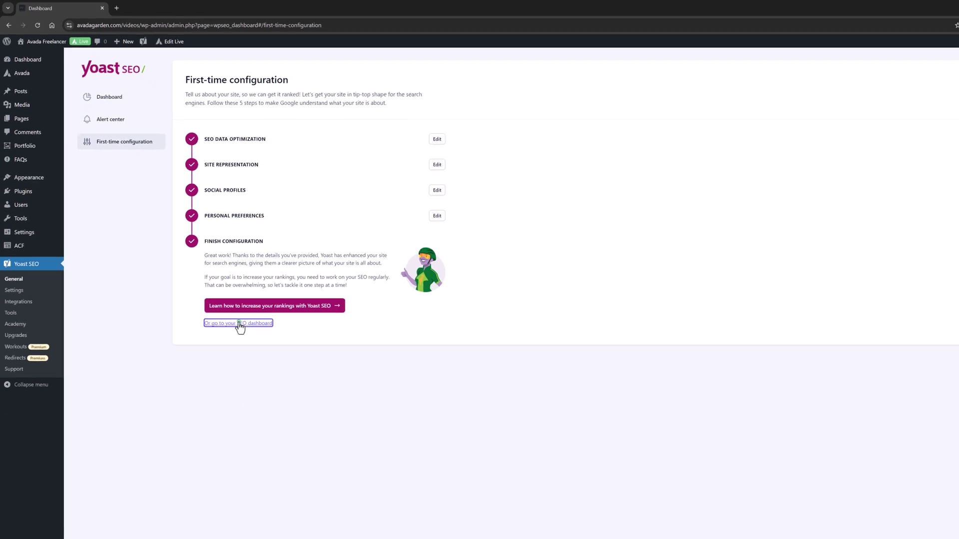
Go to the Yoast SEO dashboard, then to the Site features page in Yoast's Settings.
click(263, 357)
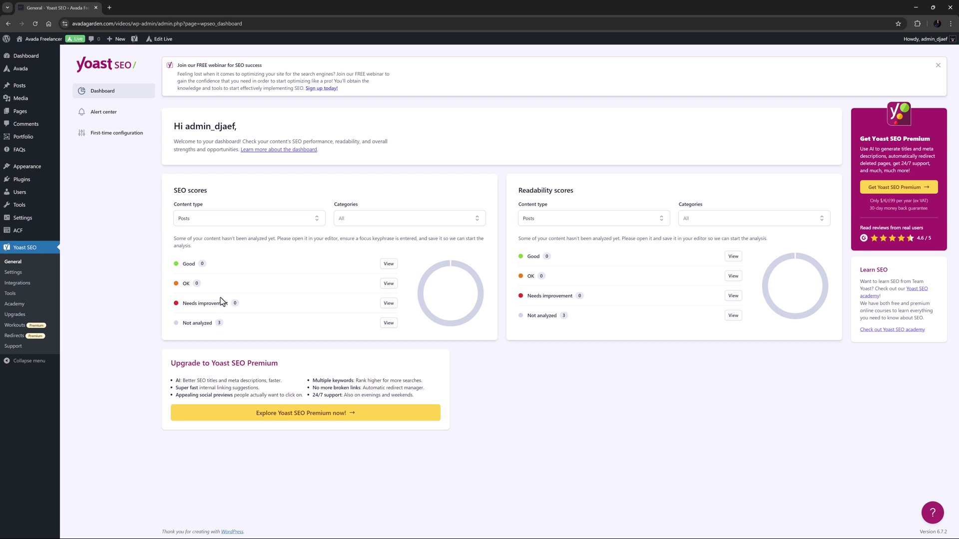
click(15, 273)
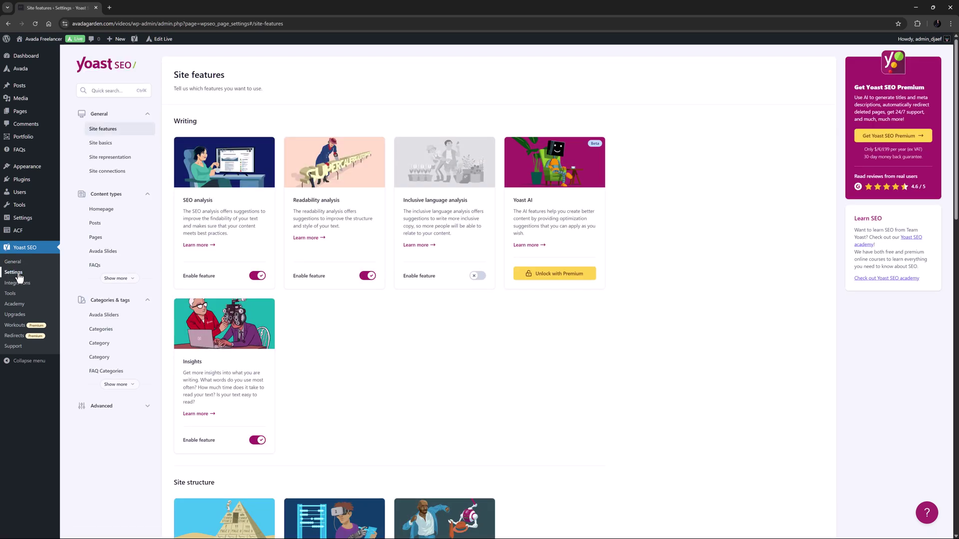
Browse the Site basics, Site representation, Site connections and Homepage settings.
click(103, 144)
click(105, 158)
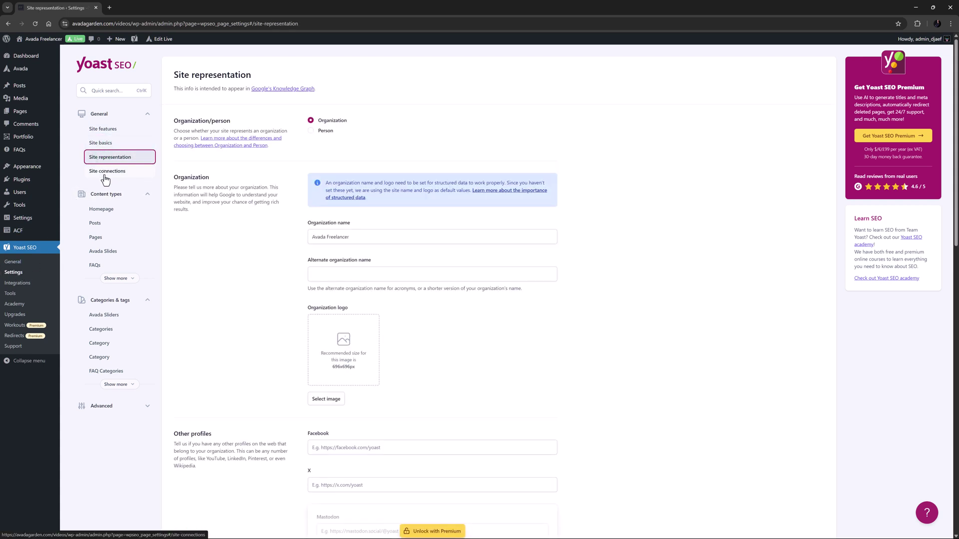
click(105, 173)
click(105, 213)
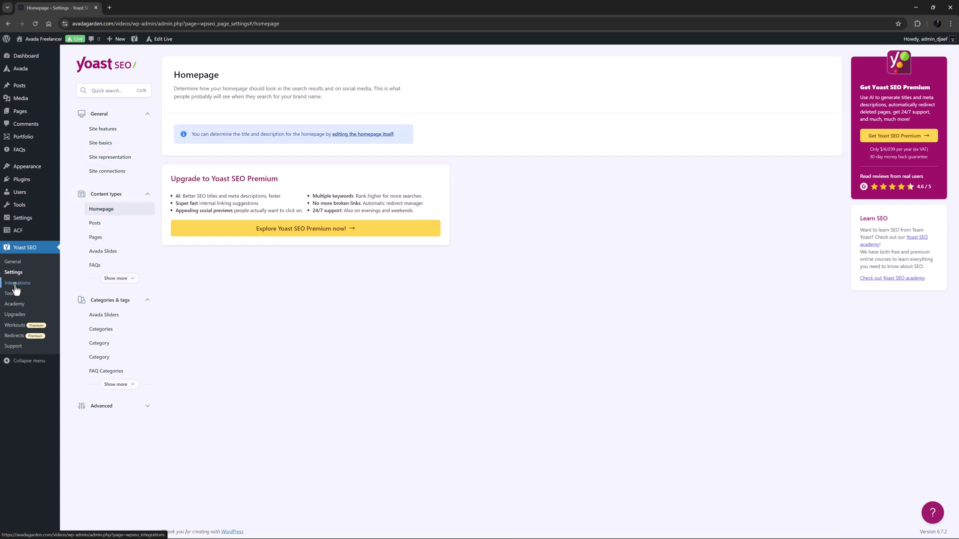
Visit Yoast's Integrations, Tools, Academy, Upgrades and Support pages.
click(17, 284)
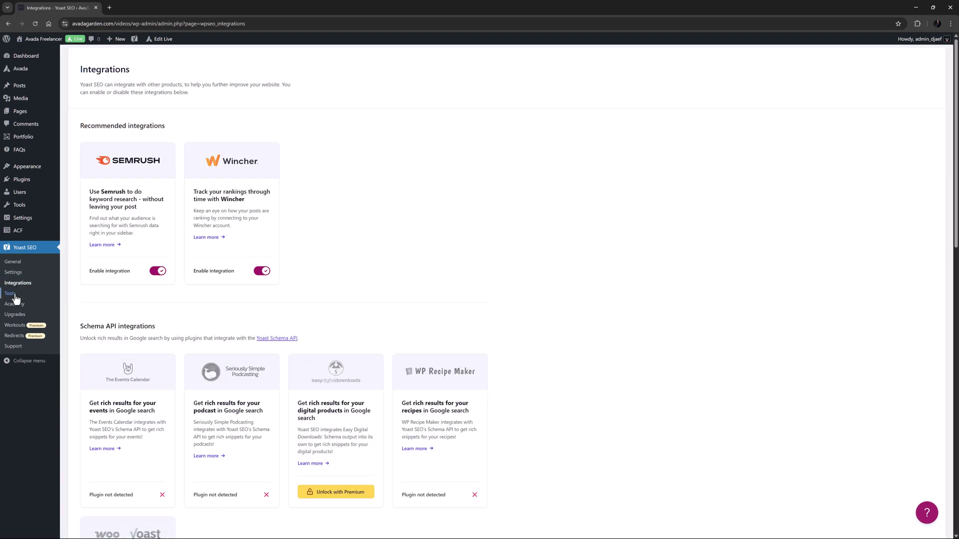
click(11, 294)
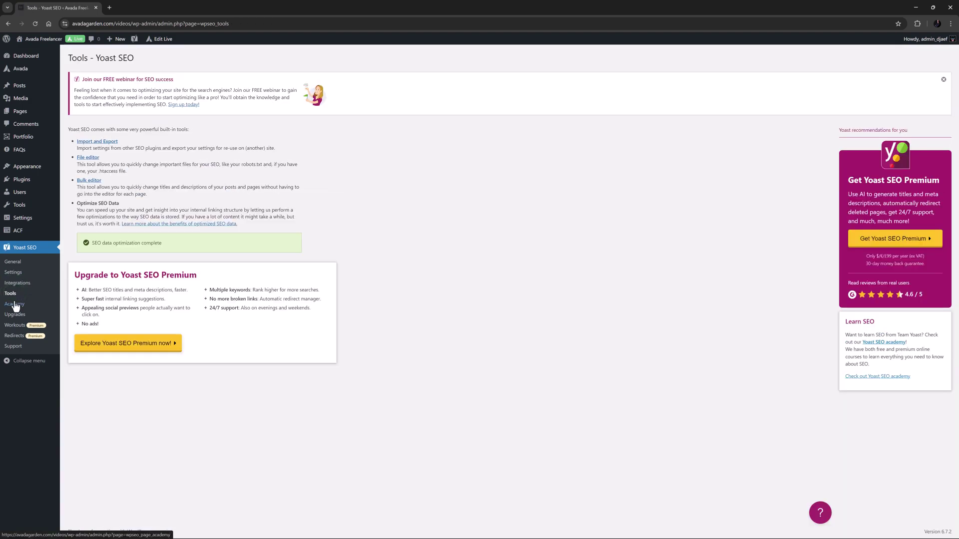
click(15, 304)
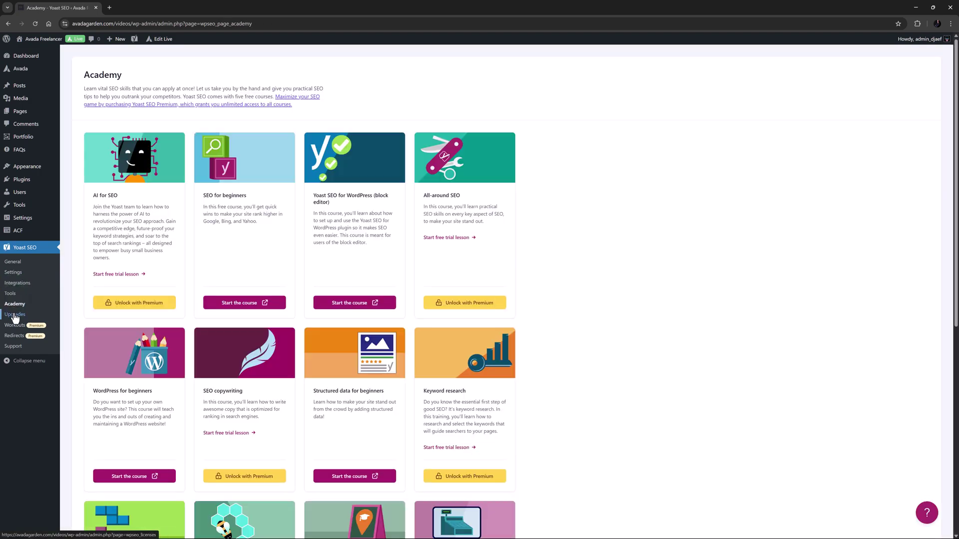
click(15, 315)
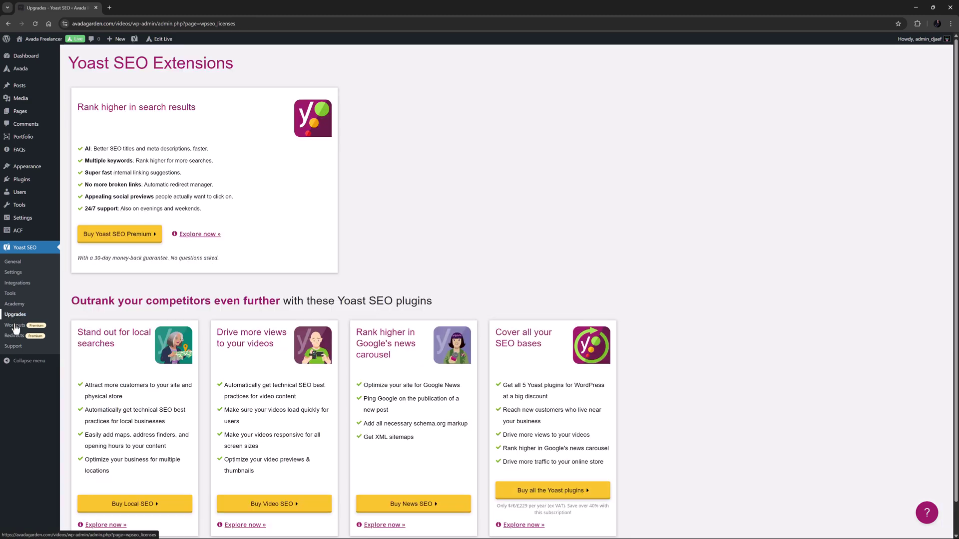
click(13, 348)
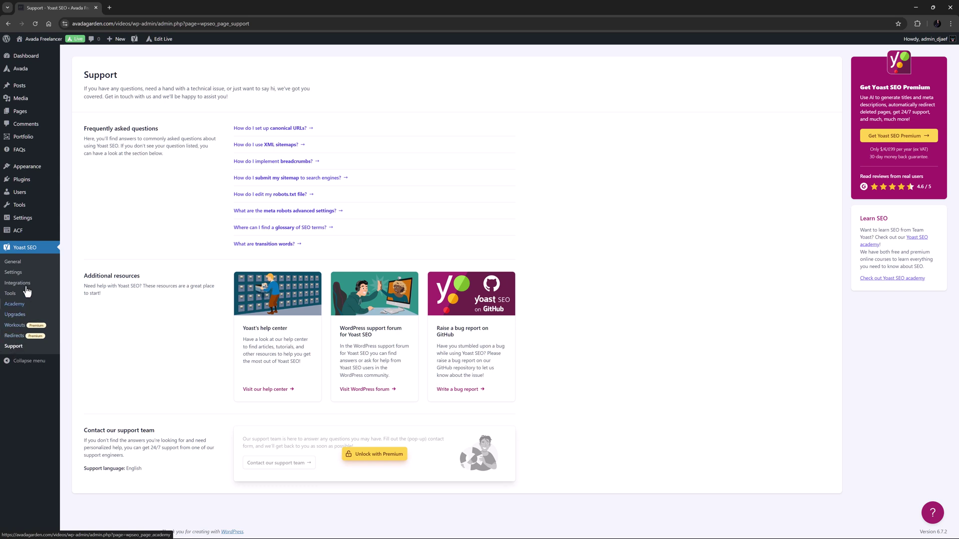
Edit the post 'The Humble Wooden Desk' and scroll down to its Yoast SEO panel.
click(19, 84)
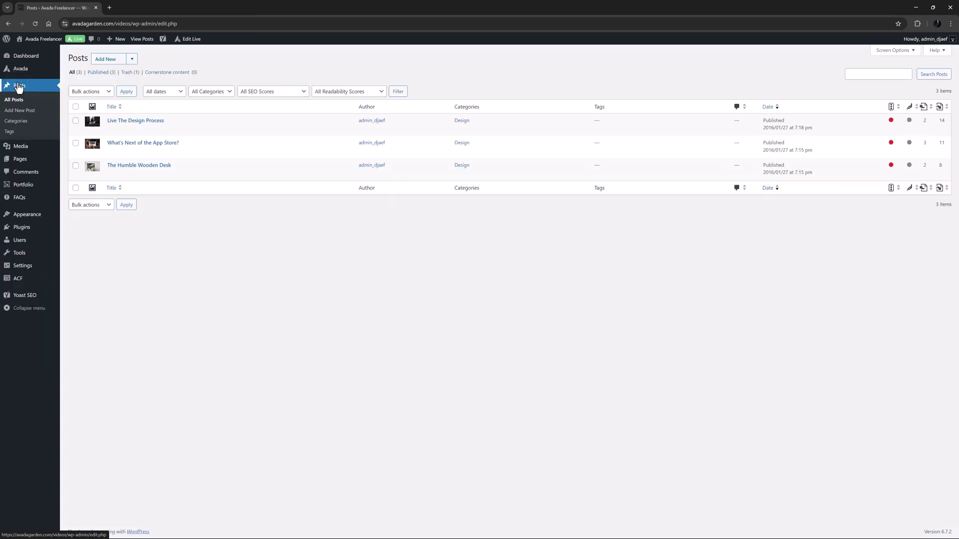
click(111, 173)
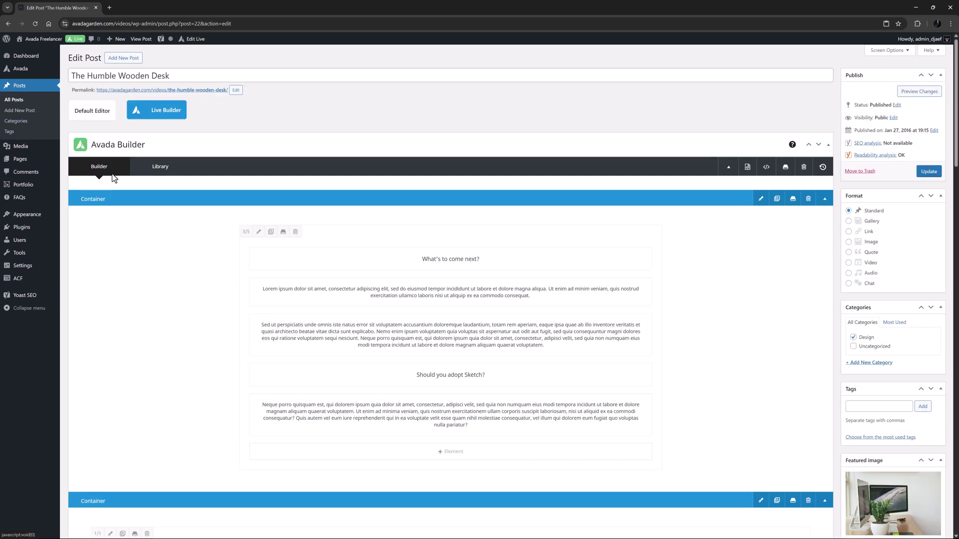
scroll(114, 178, down, 6)
scroll(114, 178, down, 14)
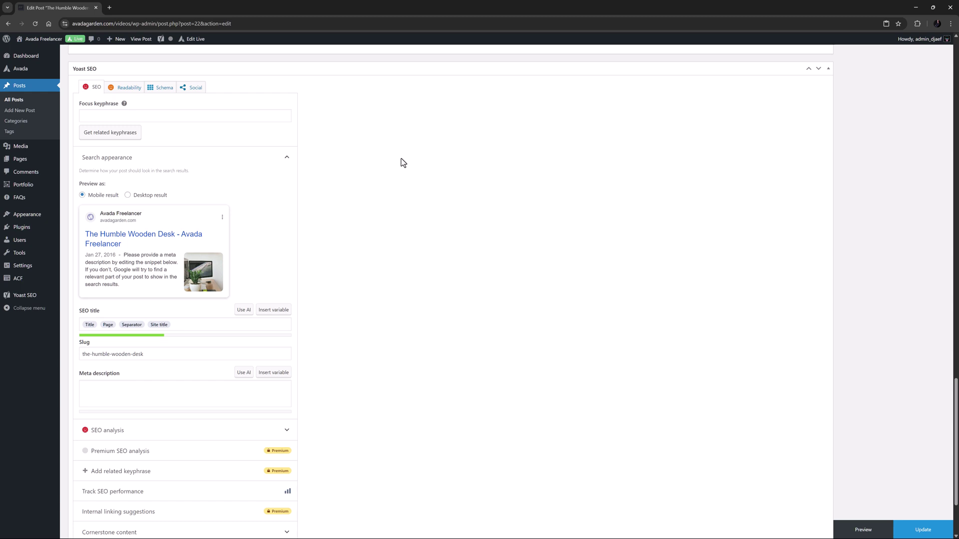
After checking the help article, enter 'The Humble Wooden Desk' as the focus keyphrase.
click(124, 104)
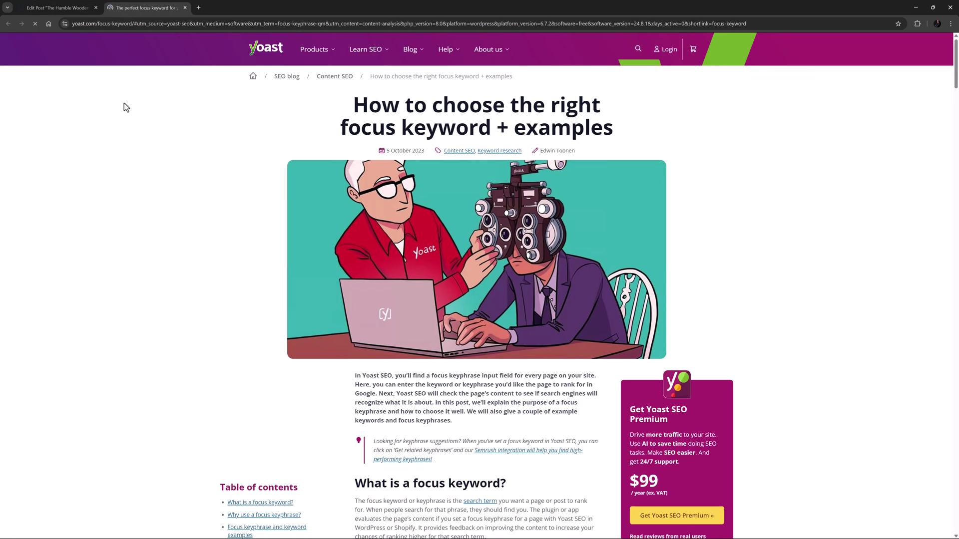
click(185, 7)
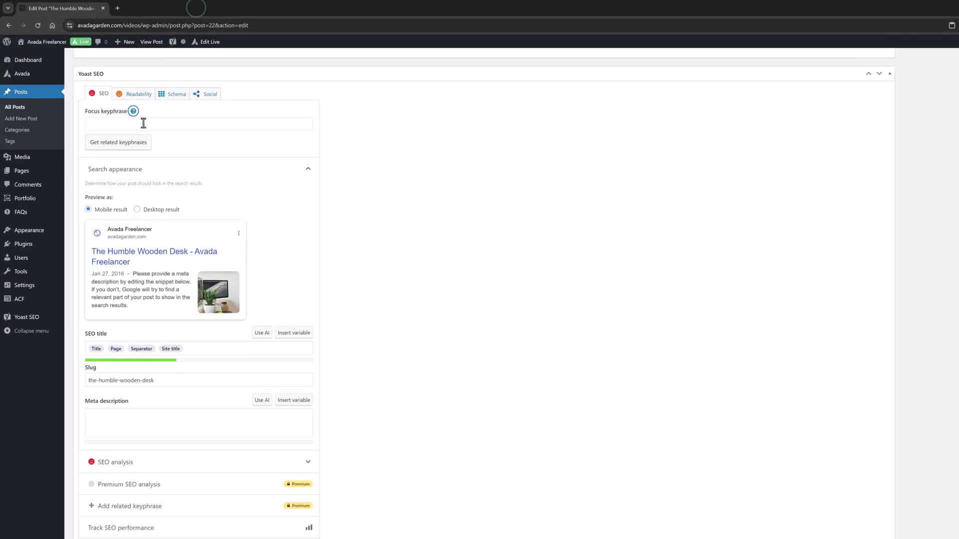
click(137, 117)
text(The Humble Wooden Desk)
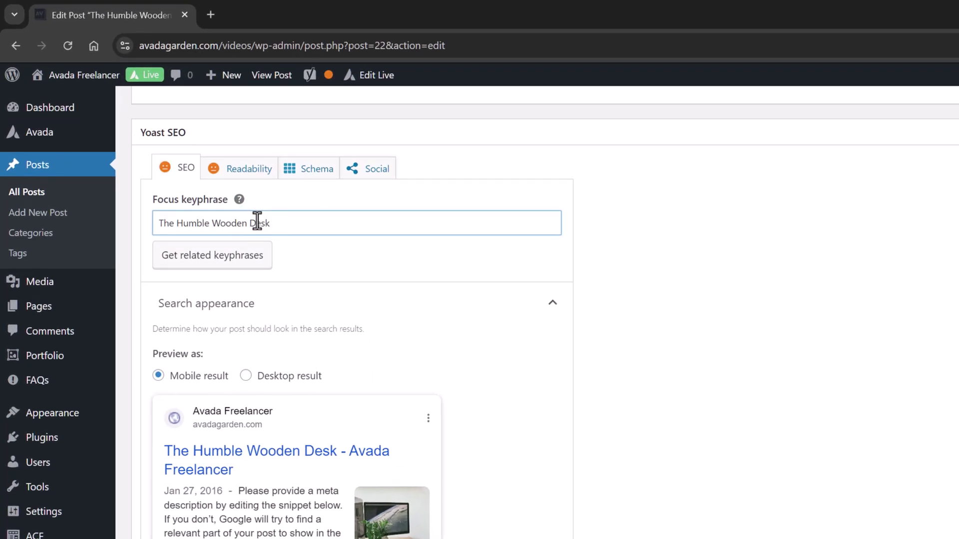
key(Tab)
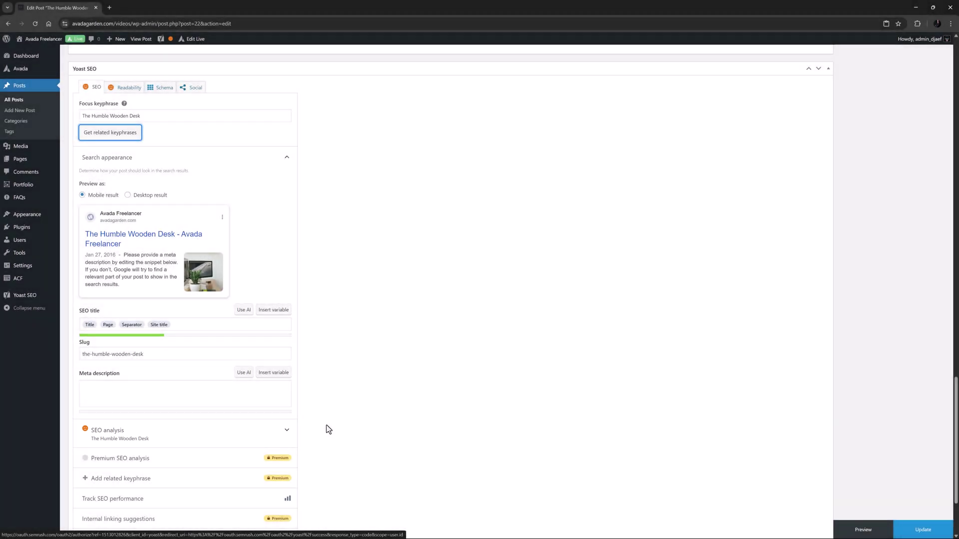
Expand the SEO analysis to show 6 problems, 1 improvement and 8 good results.
click(284, 434)
scroll(283, 436, down, 4)
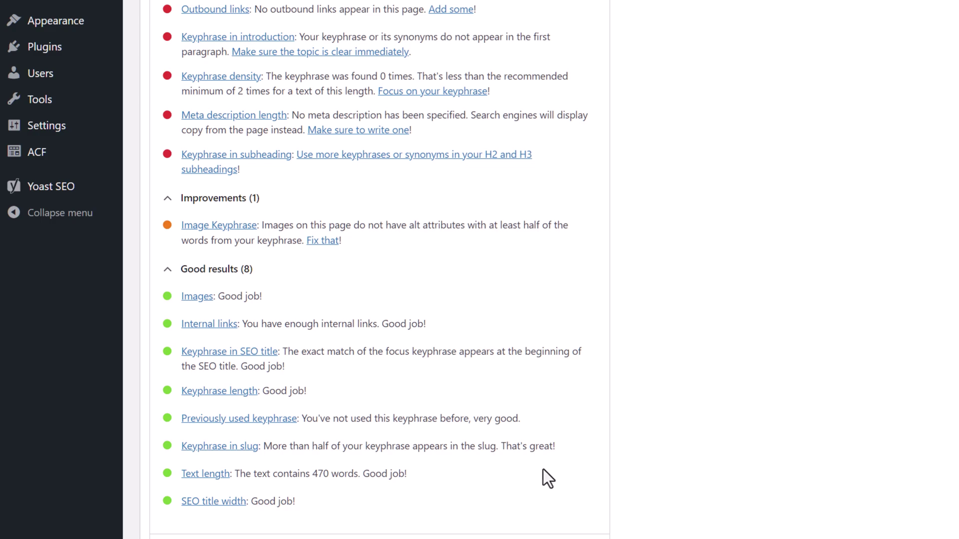
click(209, 501)
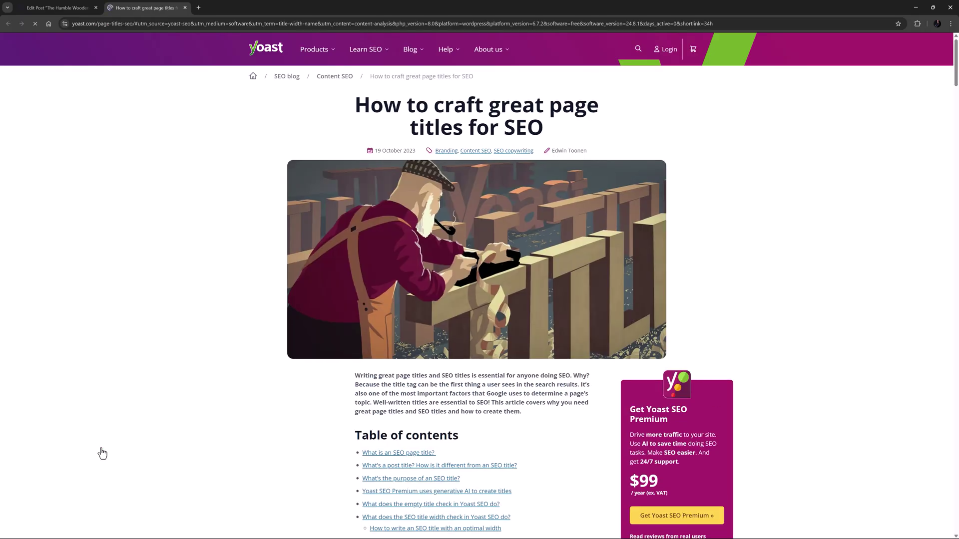
click(185, 7)
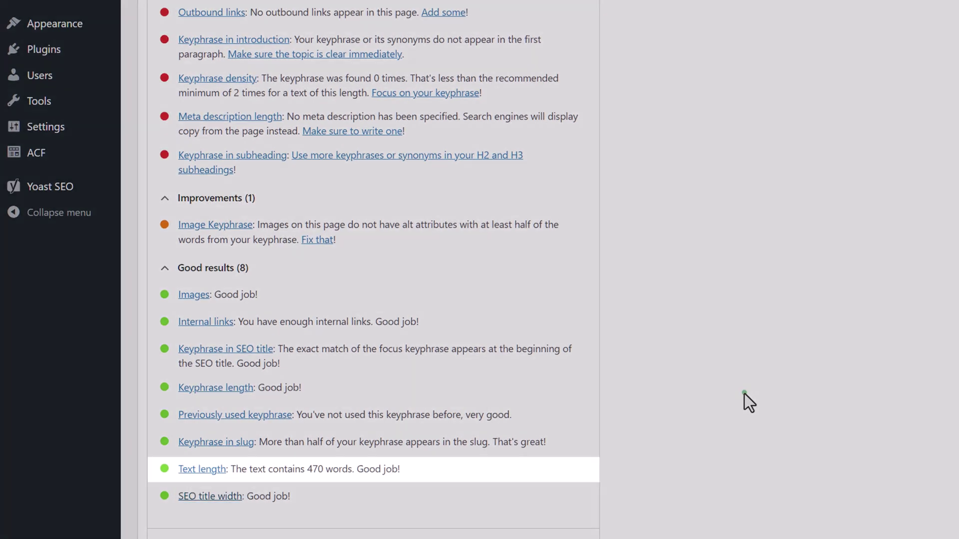
click(399, 398)
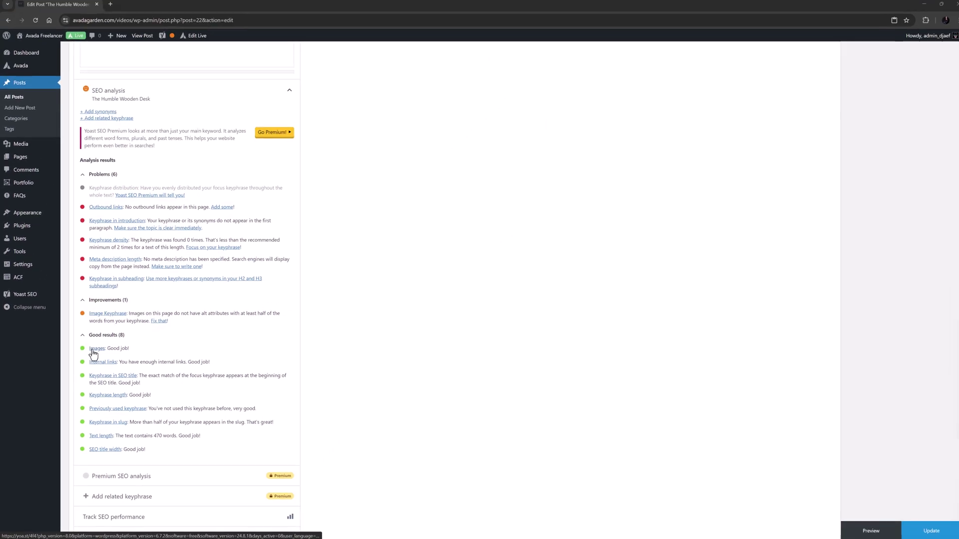
click(195, 295)
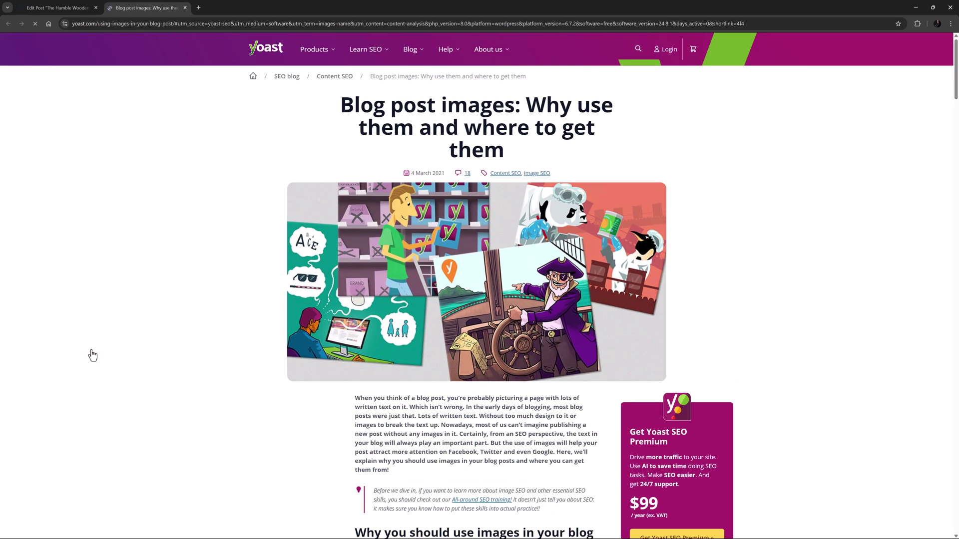
click(185, 8)
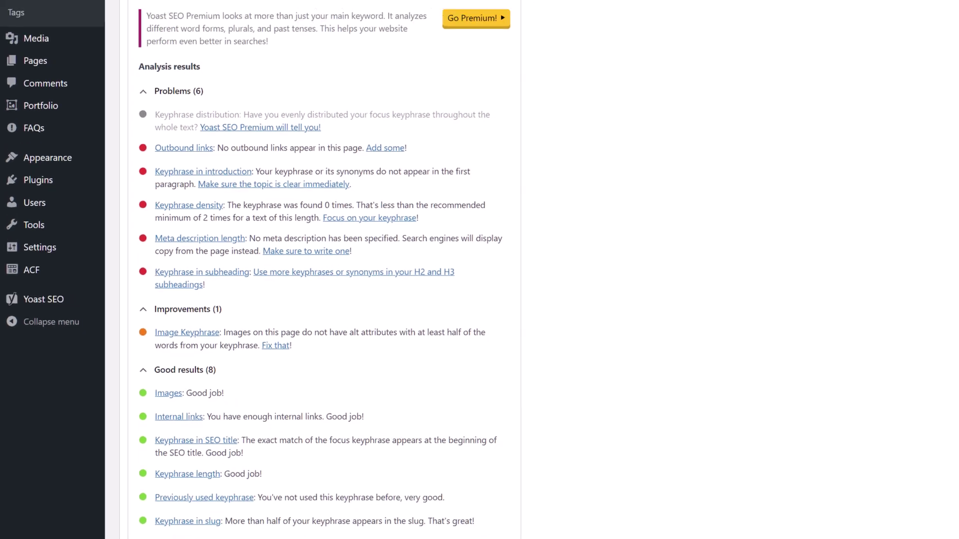
scroll(449, 300, up, 8)
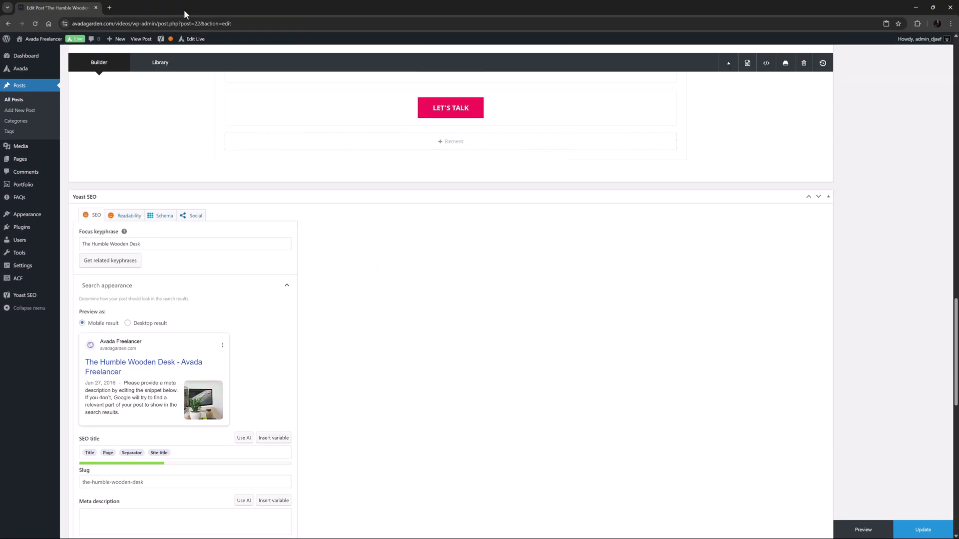
scroll(449, 300, up, 10)
click(431, 347)
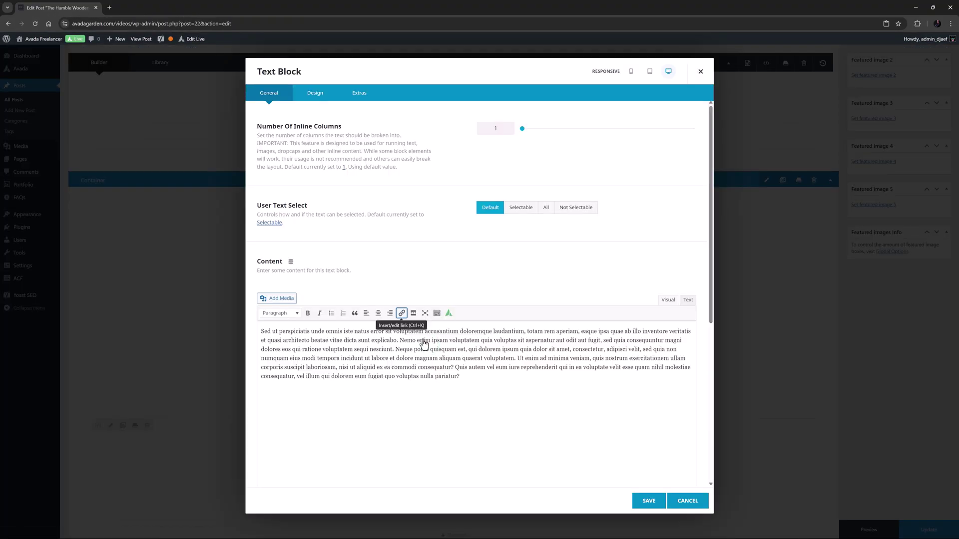
double_click(408, 331)
click(402, 314)
text(https://avada.com)
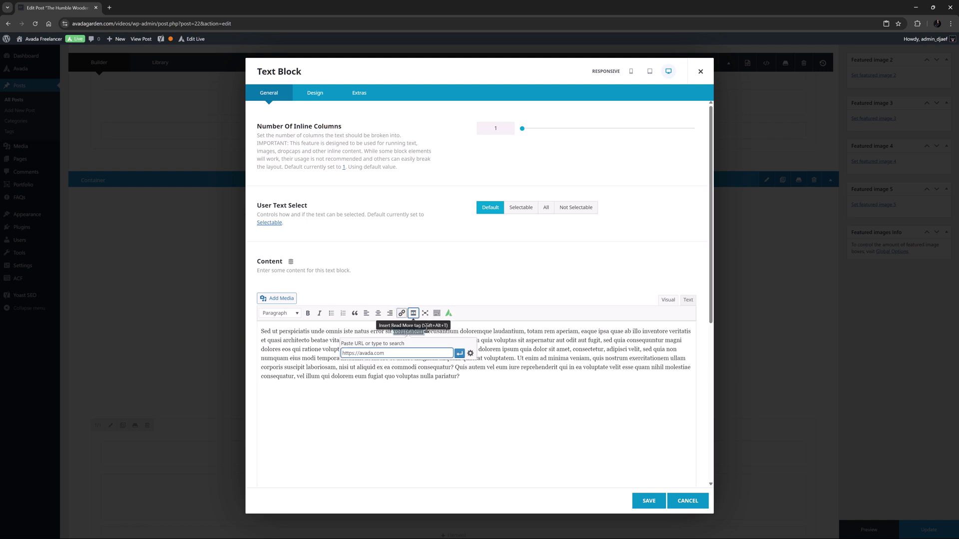
click(470, 353)
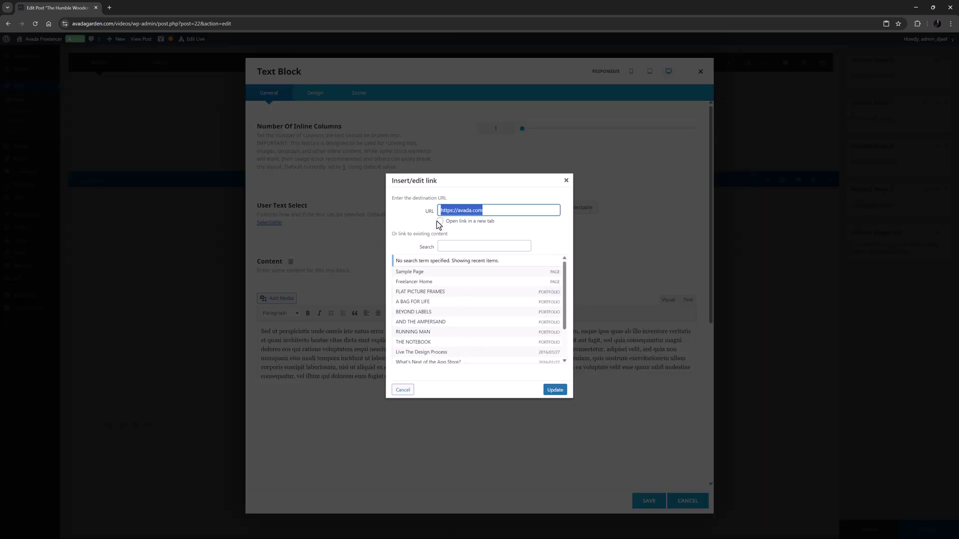
click(440, 220)
click(555, 390)
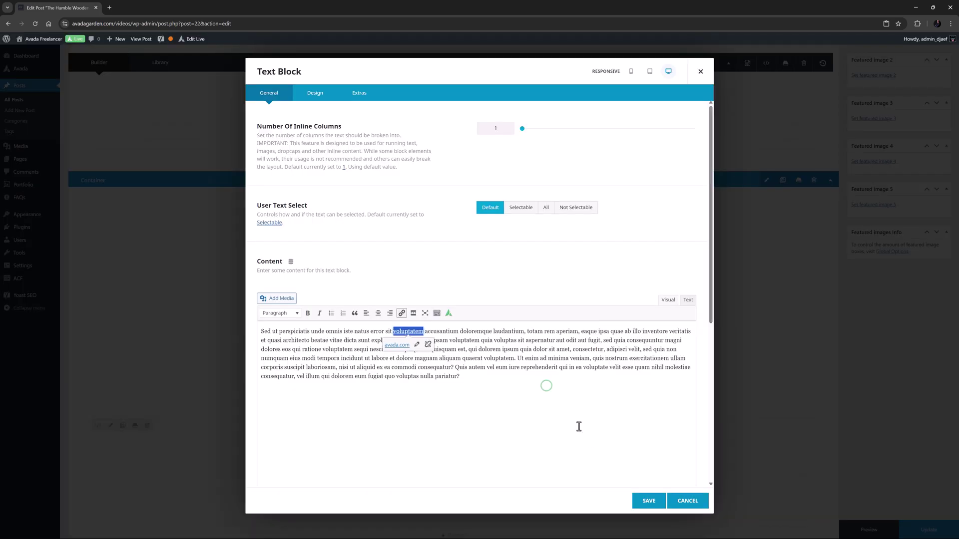
click(646, 502)
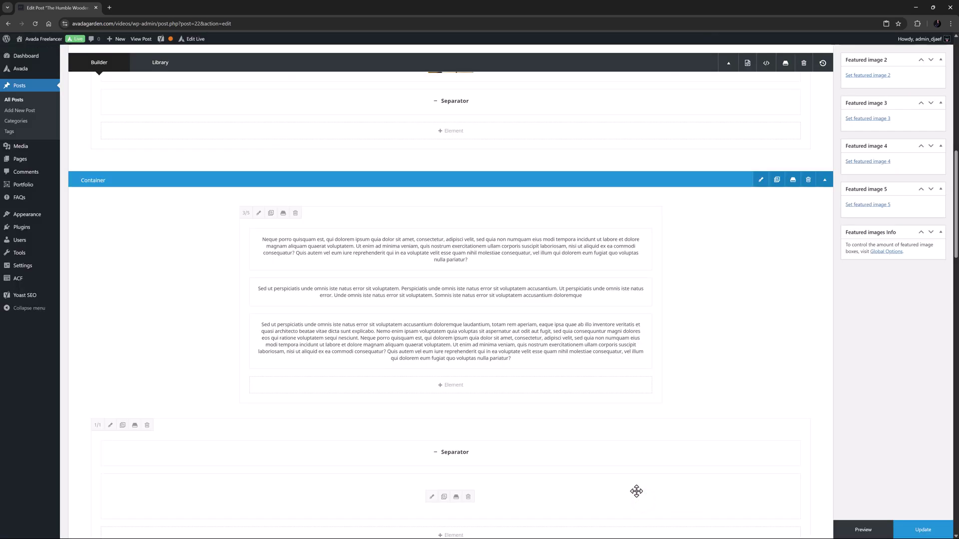
Update the post and review the SEO analysis: 5 problems, 1 improvement, 9 good results.
click(917, 533)
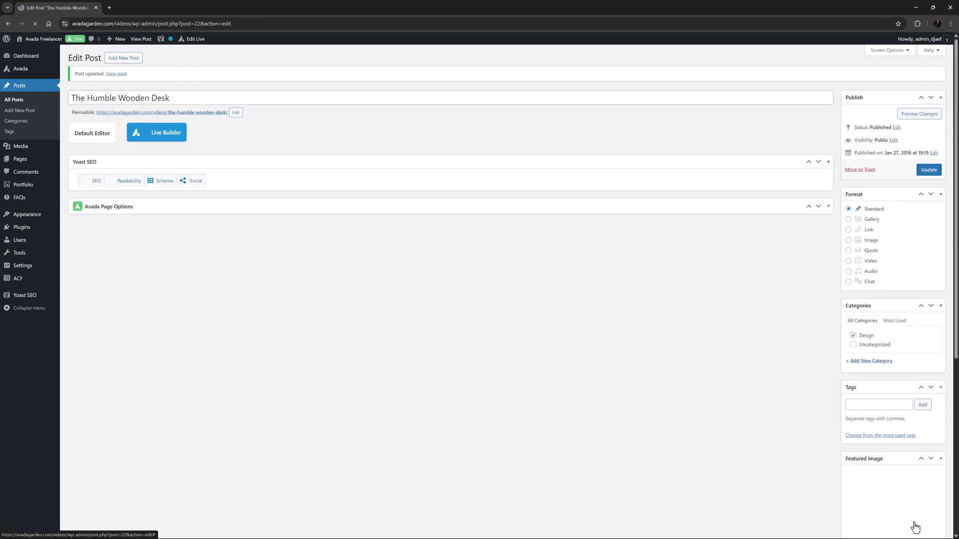
scroll(463, 399, down, 5)
scroll(455, 415, down, 15)
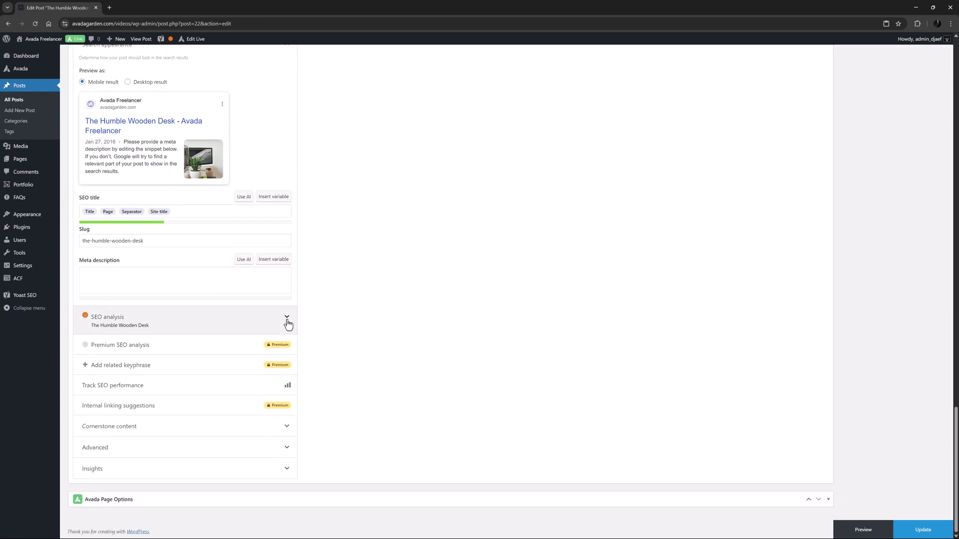
click(288, 318)
scroll(288, 327, down, 4)
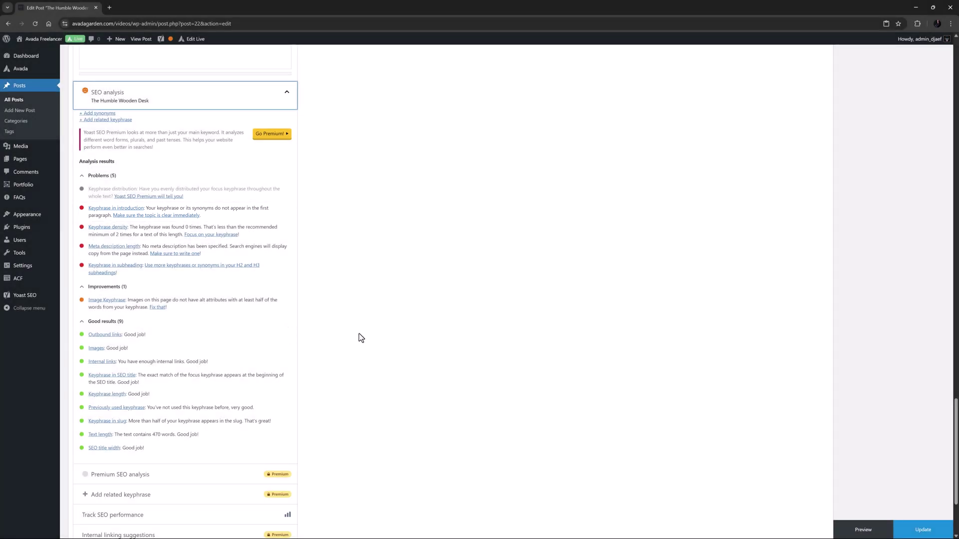
Append 'The Humble Wooden Desk' after 'consequat.' in the lorem ipsum block and update the post.
scroll(954, 488, up, 15)
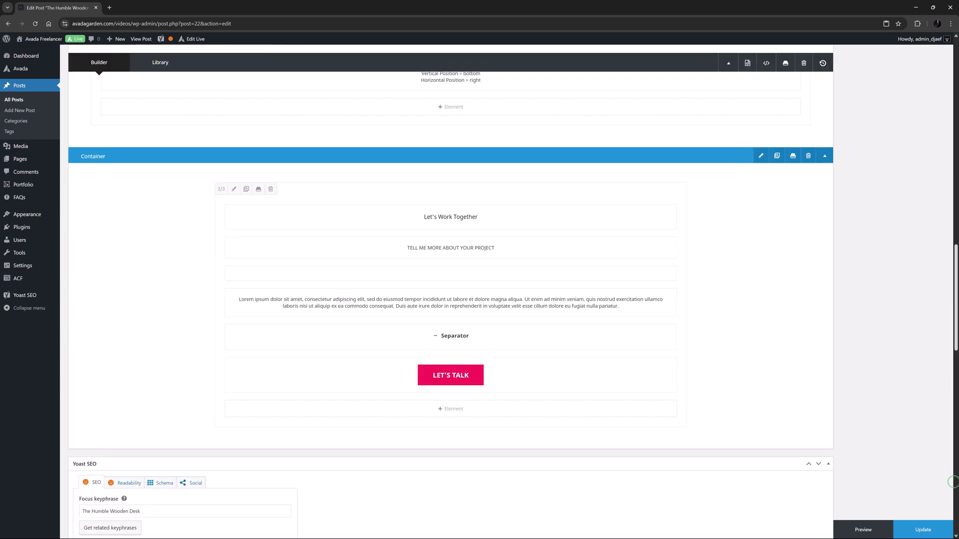
click(433, 170)
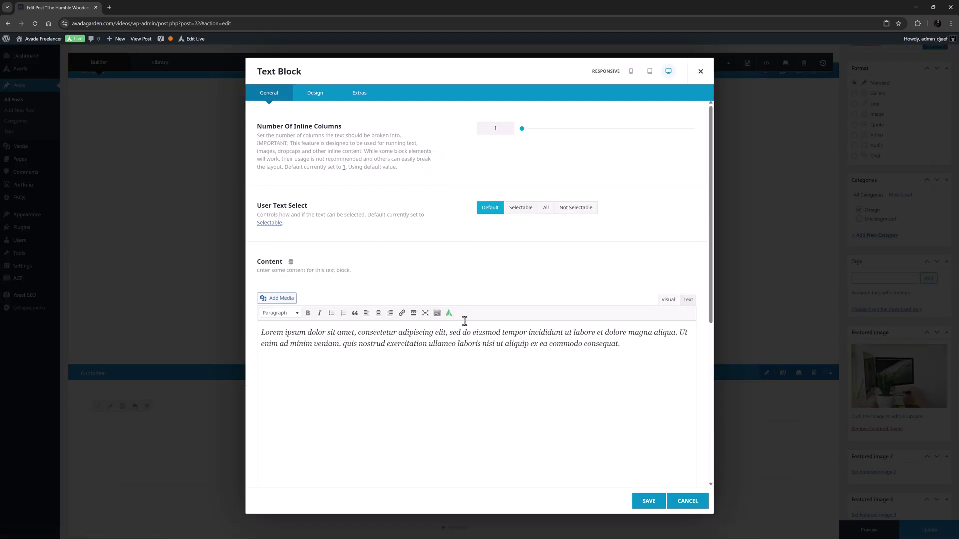
click(634, 349)
text(The Humble Wooden Desk)
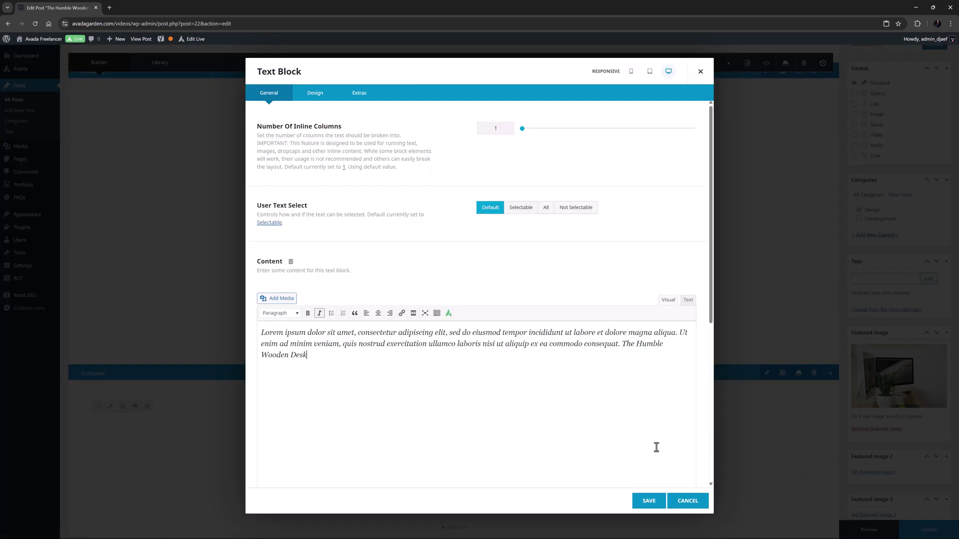
click(648, 501)
click(909, 532)
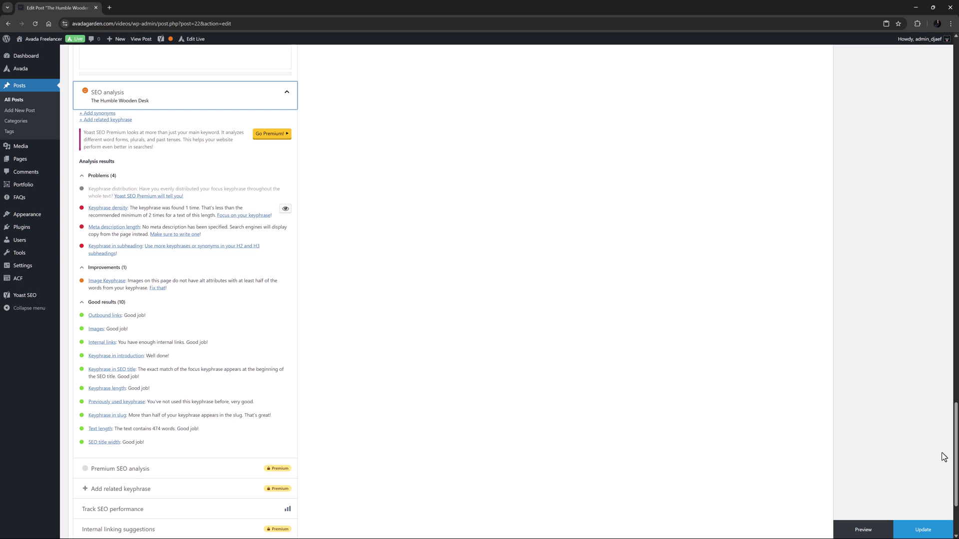
Add ' The Humble Wooden Desk' after 'pariatur?' in the long text block and update the post.
drag(955, 452, 946, 287)
scroll(582, 210, up, 3)
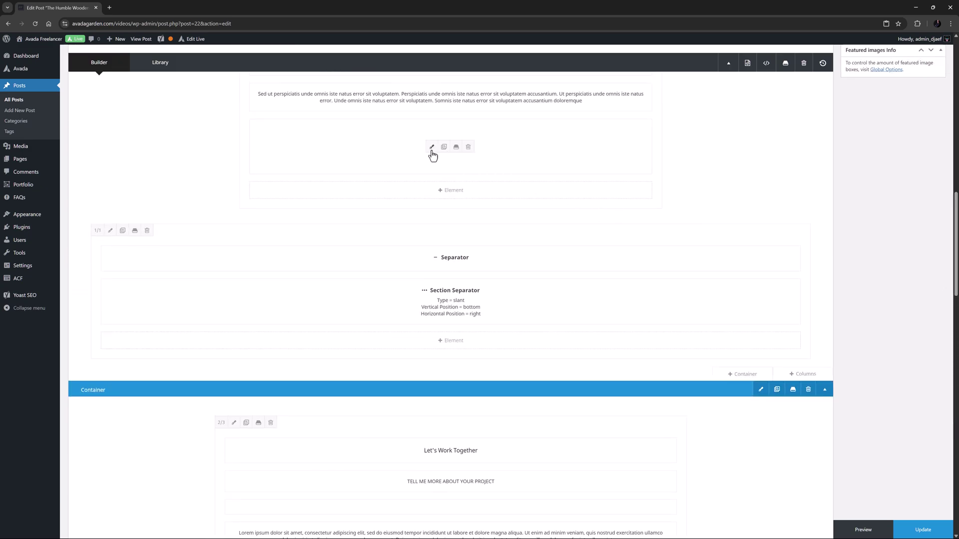
click(434, 148)
click(472, 388)
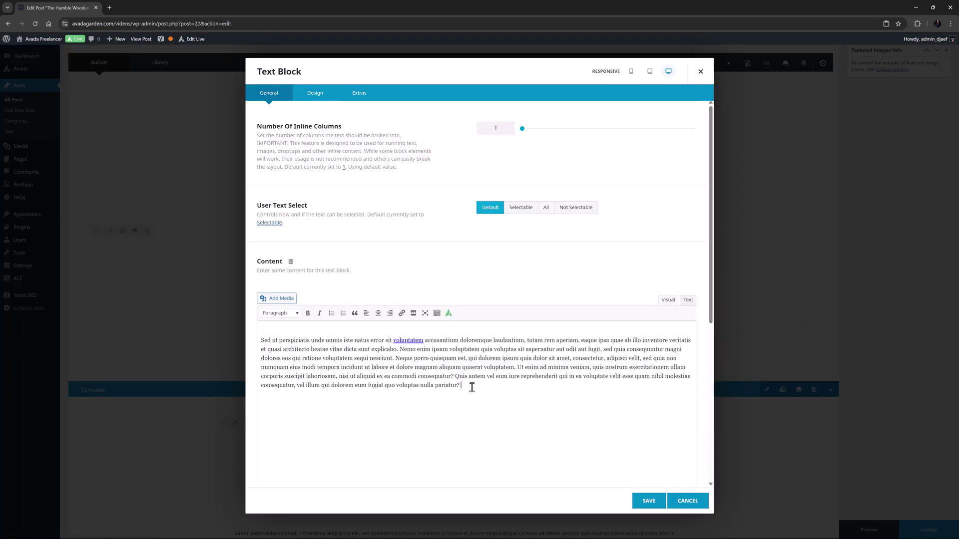
text(The Humble Wooden Desk)
click(650, 501)
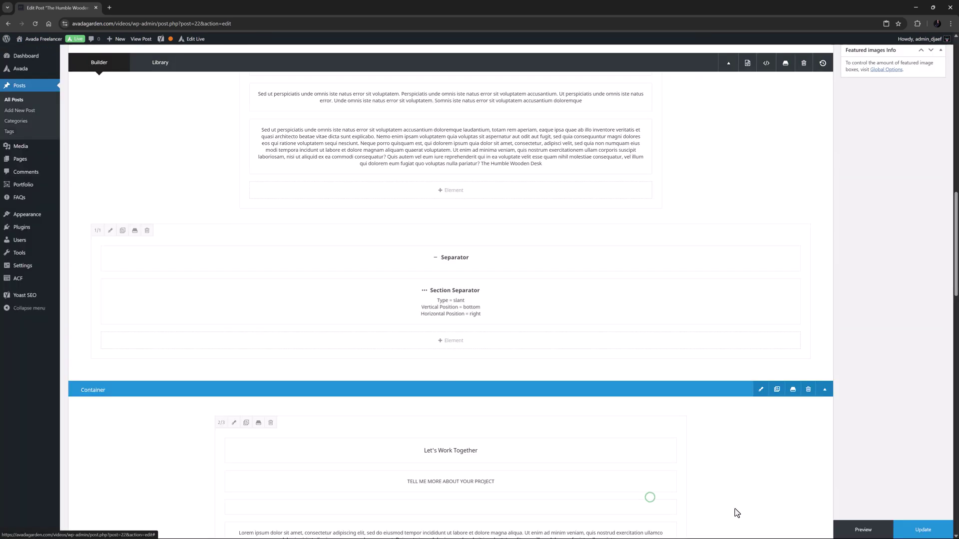
click(923, 528)
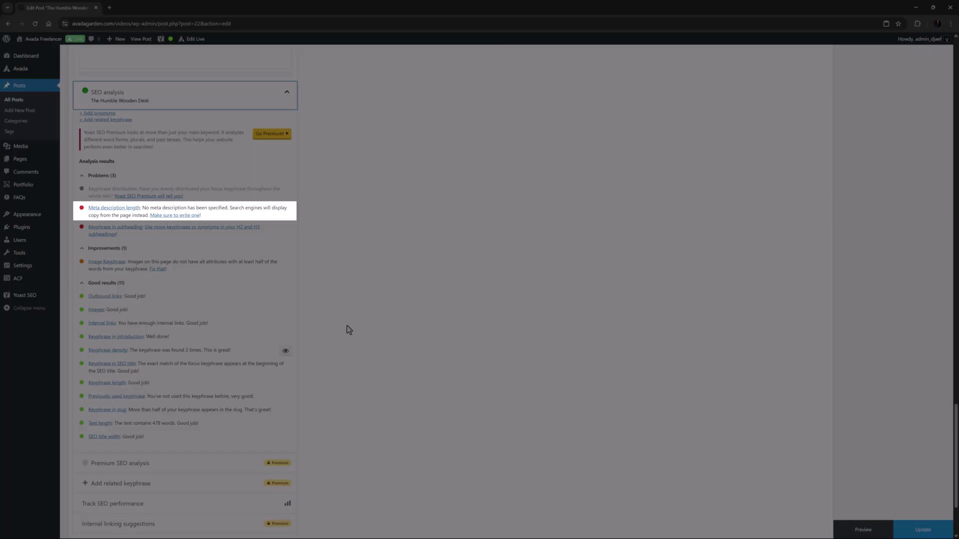
Paste a meta description starting with 'The Humble Wooden Desk' into the Yoast meta description field.
scroll(308, 330, up, 3)
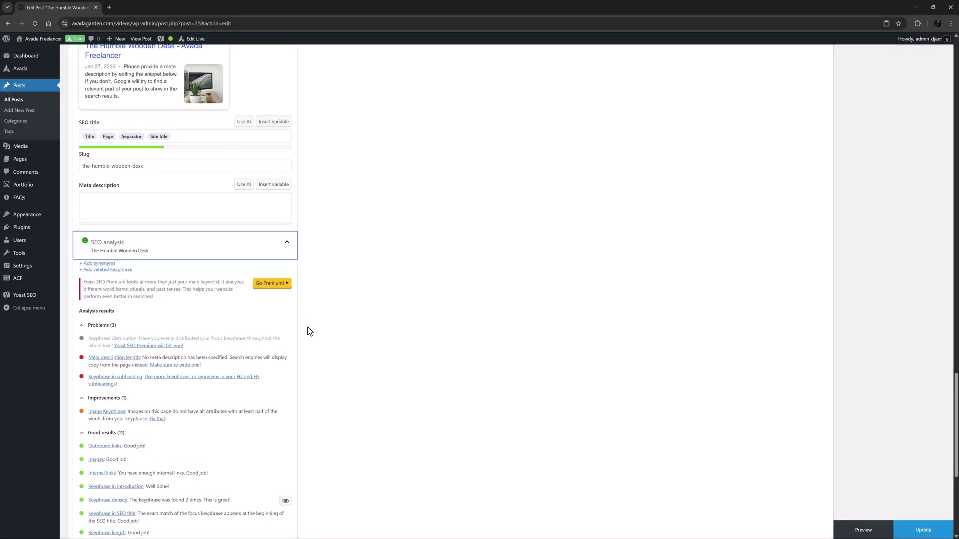
click(94, 206)
text(The Humble Wooden Desk - Lorem ipsum dolor sit amet, consectetur adipiscing elit, sed do eiusmod tempor incididunt ut labore et dolore magna.)
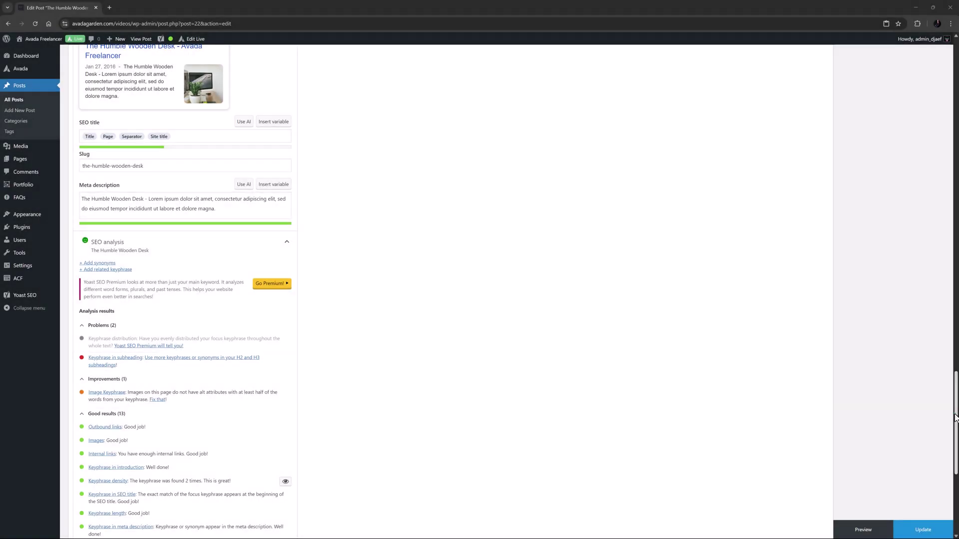
Prefix the 'What's to come next?' heading with 'The Humble Wooden Desk - ', save it and update the post.
drag(956, 419, 956, 92)
click(429, 236)
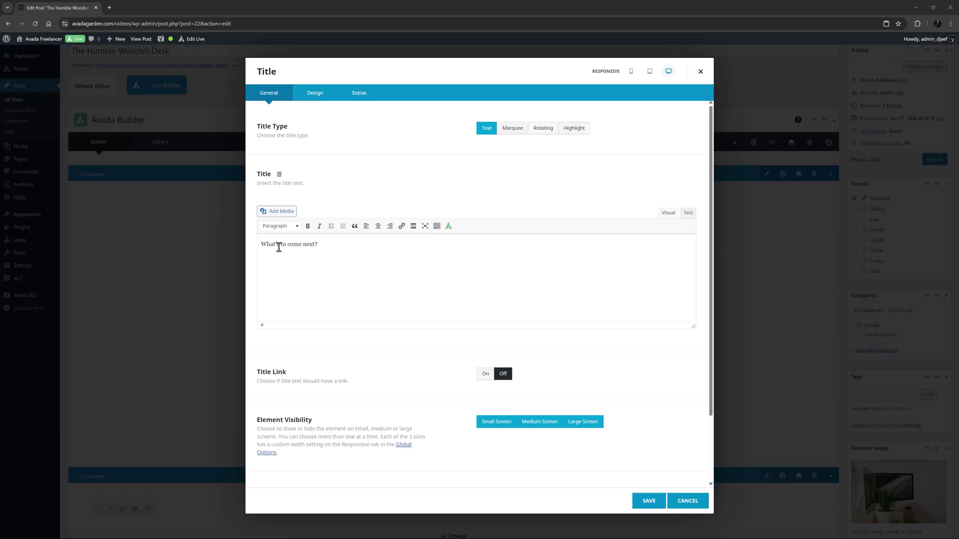
click(262, 244)
text(The Humble Wooden Desk -)
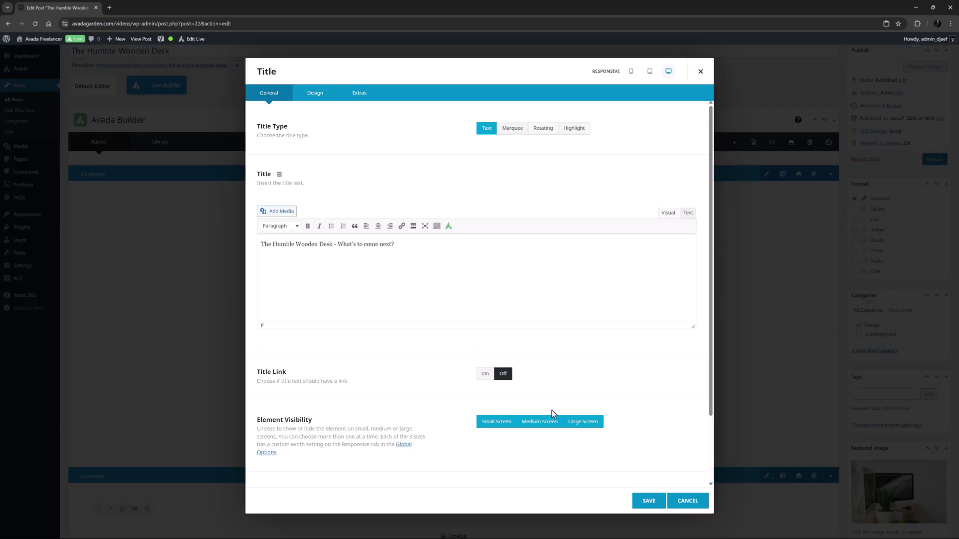
click(648, 501)
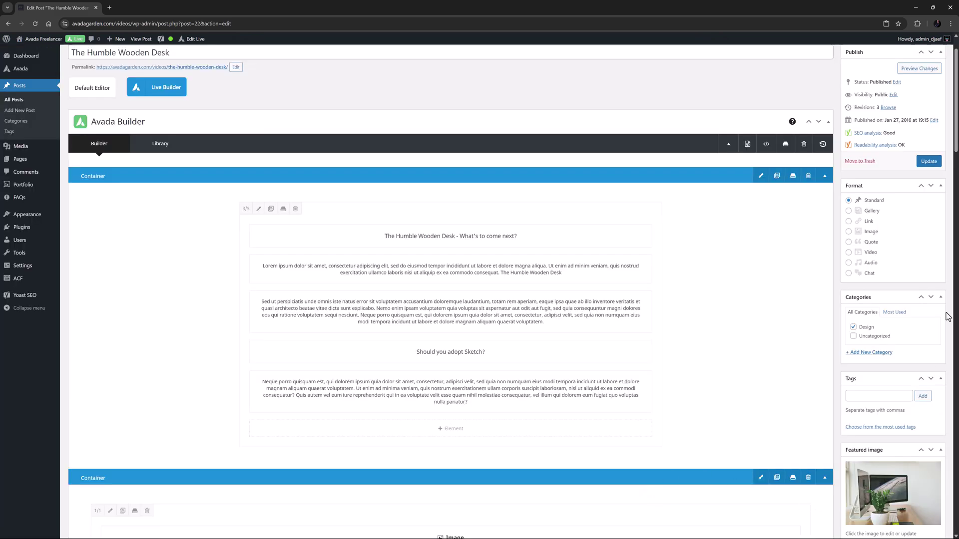
click(928, 161)
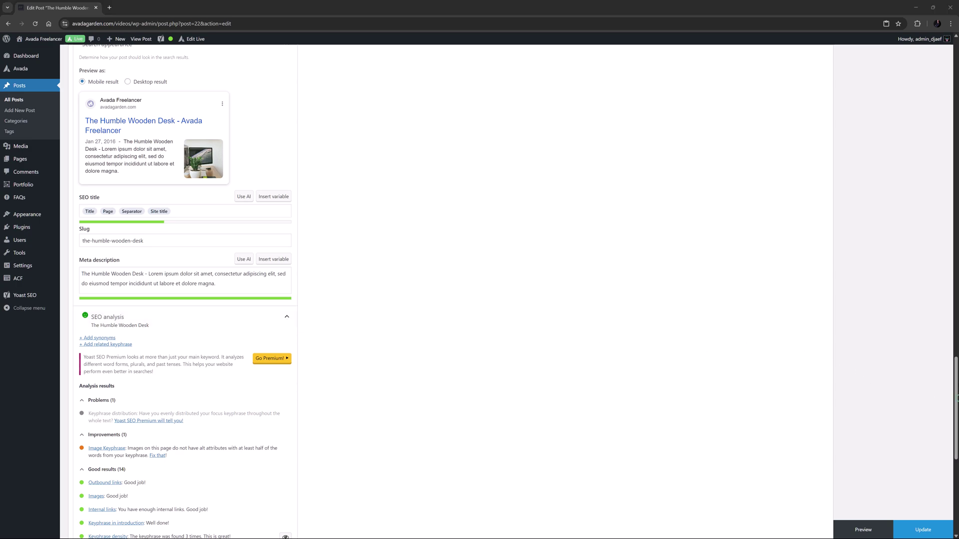
Set the laptop photo's Image Alt Text to 'The Humble Wooden Desk' and save the image element.
scroll(491, 235, up, 20)
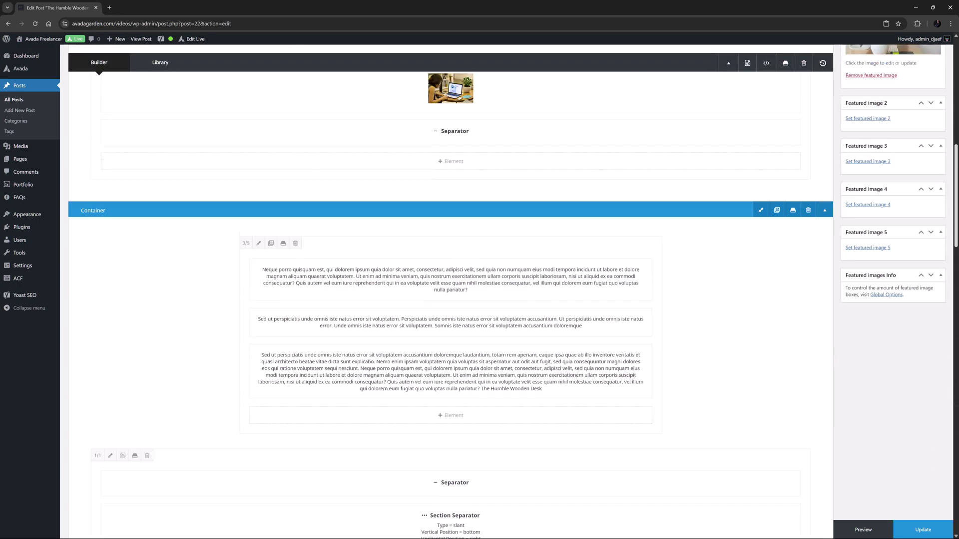
click(432, 216)
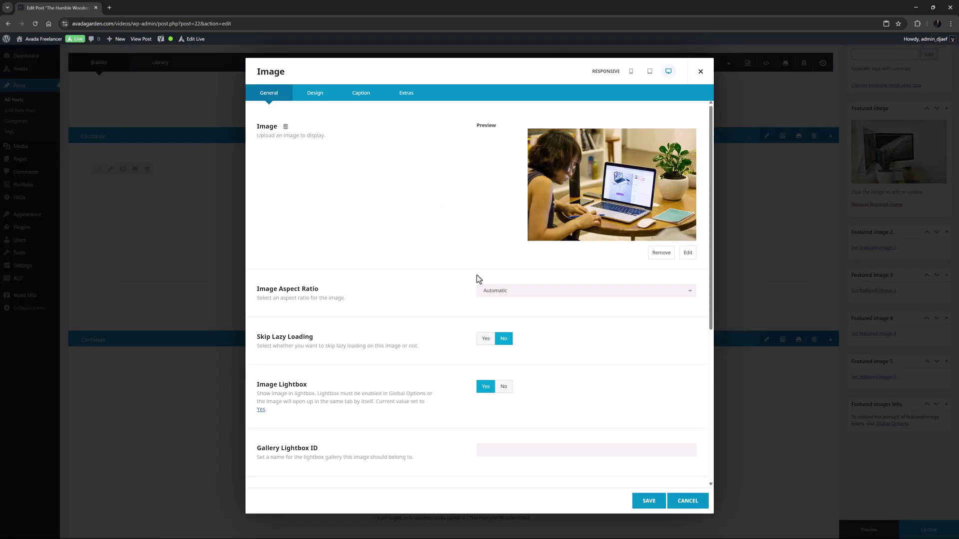
scroll(487, 358, down, 4)
scroll(488, 358, down, 1)
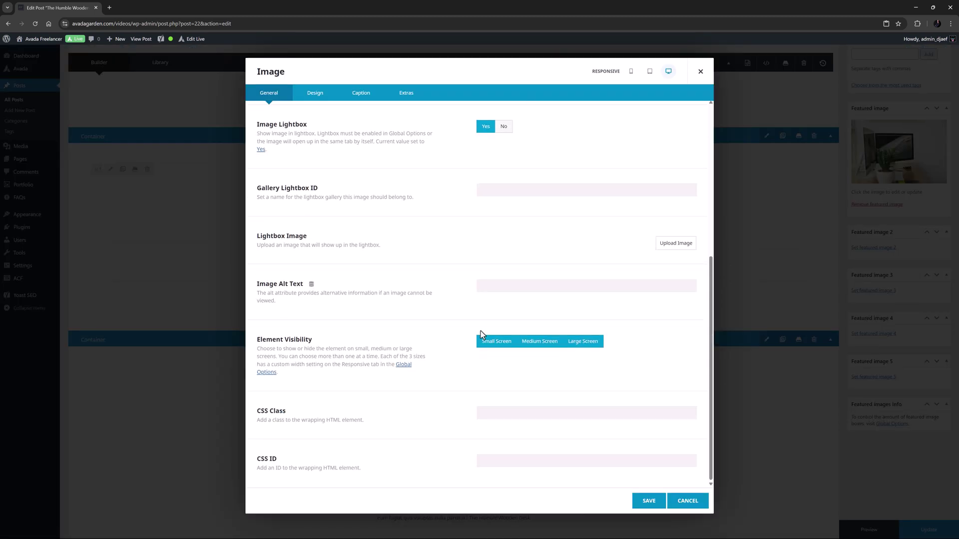
click(483, 286)
text(The Humble Wooden Desk)
click(654, 501)
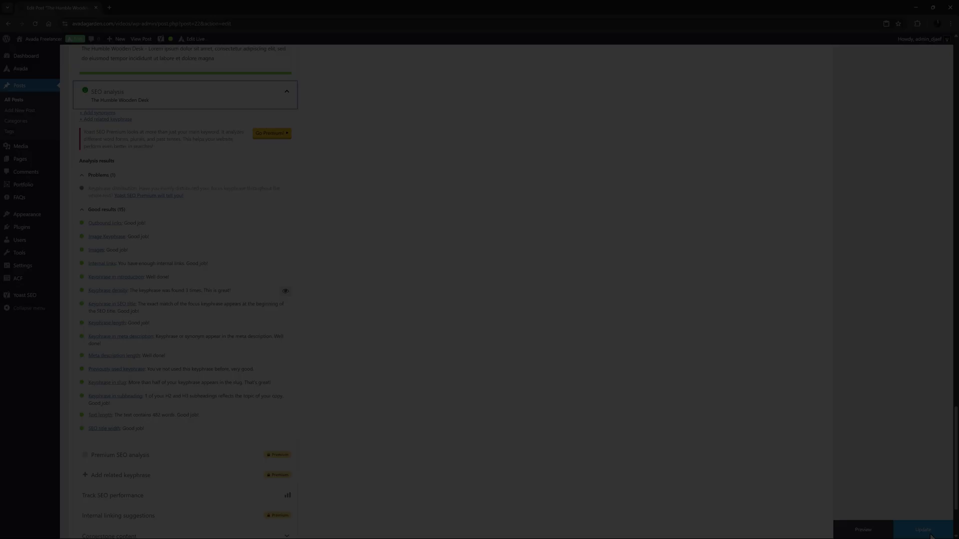